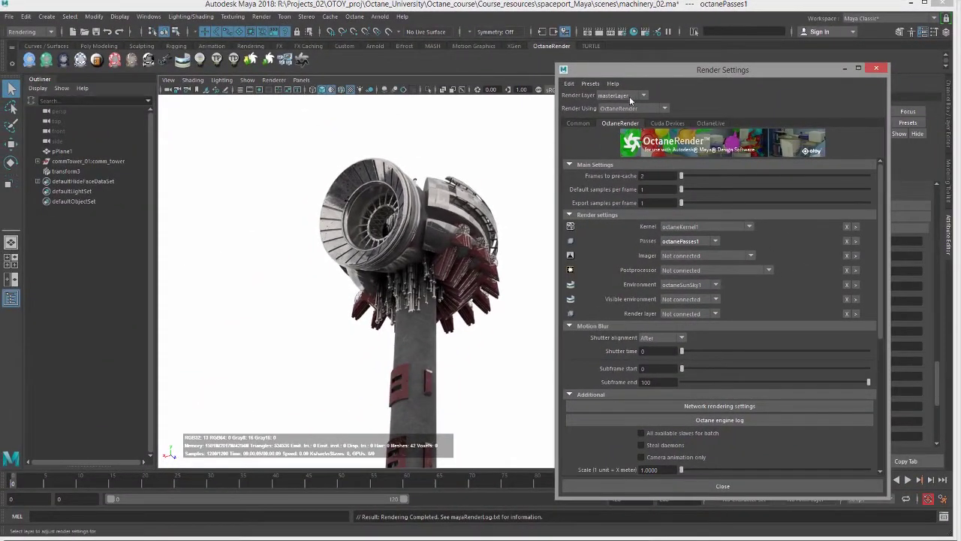
Step: Keep octanePasses1 as the render passes node in the Octane render settings
drag(637, 69, 540, 56)
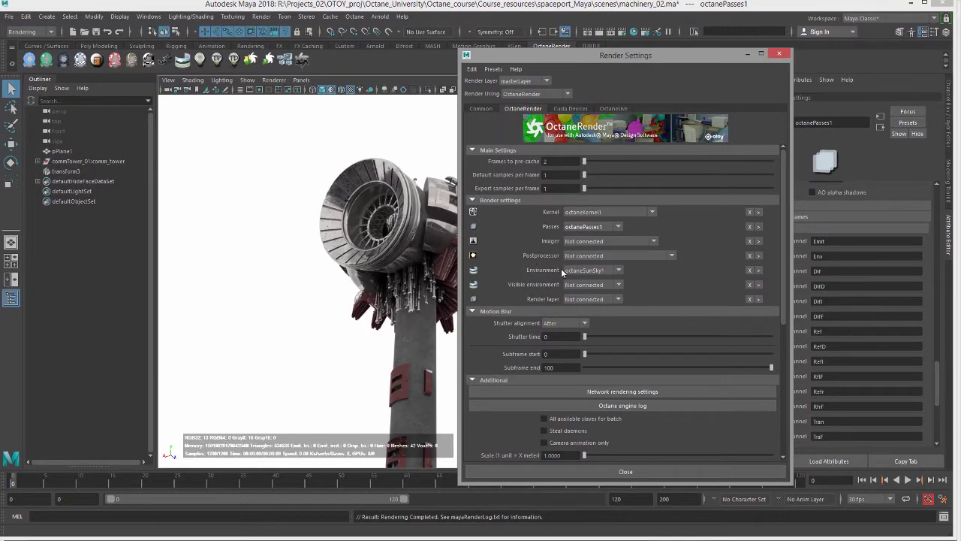
click(593, 226)
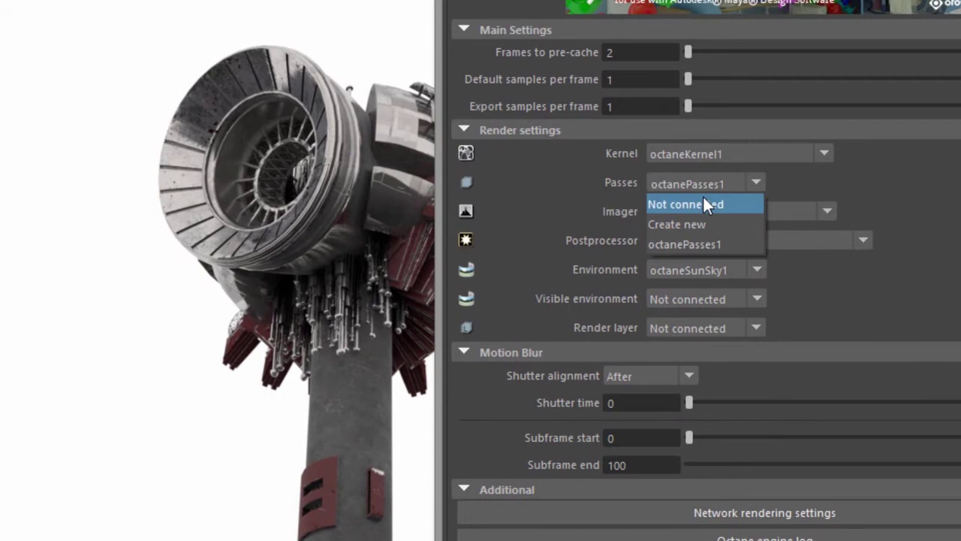
click(698, 184)
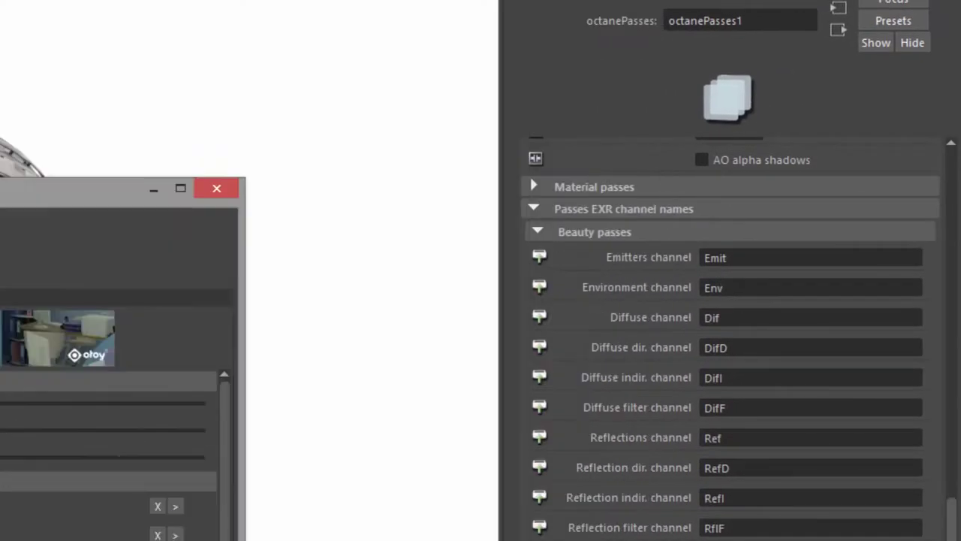
Step: Scroll to the Beauty passes, showing Diffuse indirect and Reflection indirect enabled
drag(949, 529, 934, 167)
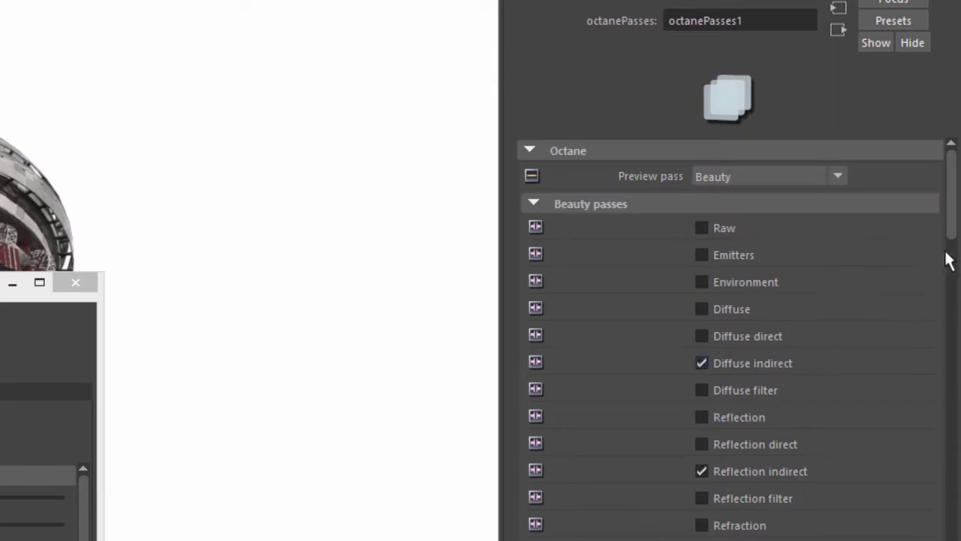
drag(954, 233, 741, 260)
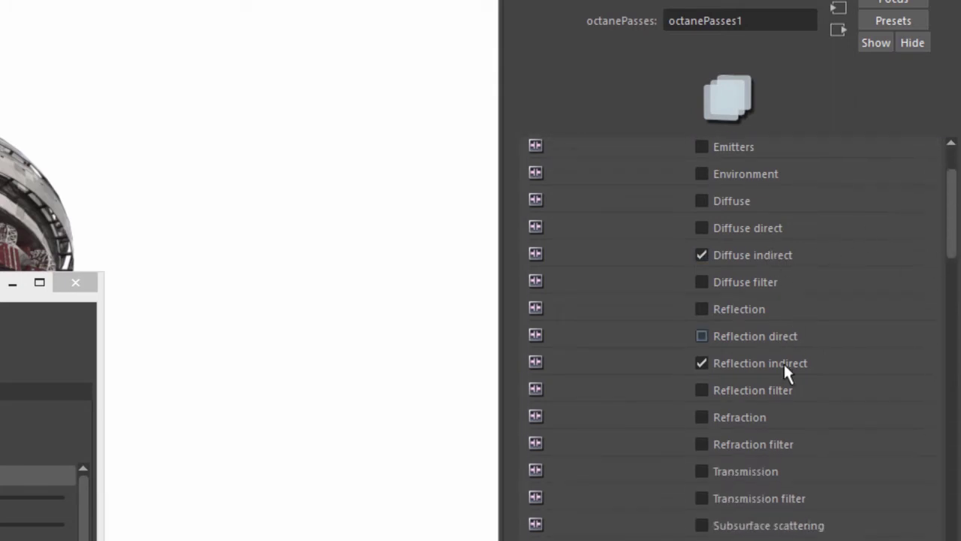
drag(949, 251, 946, 208)
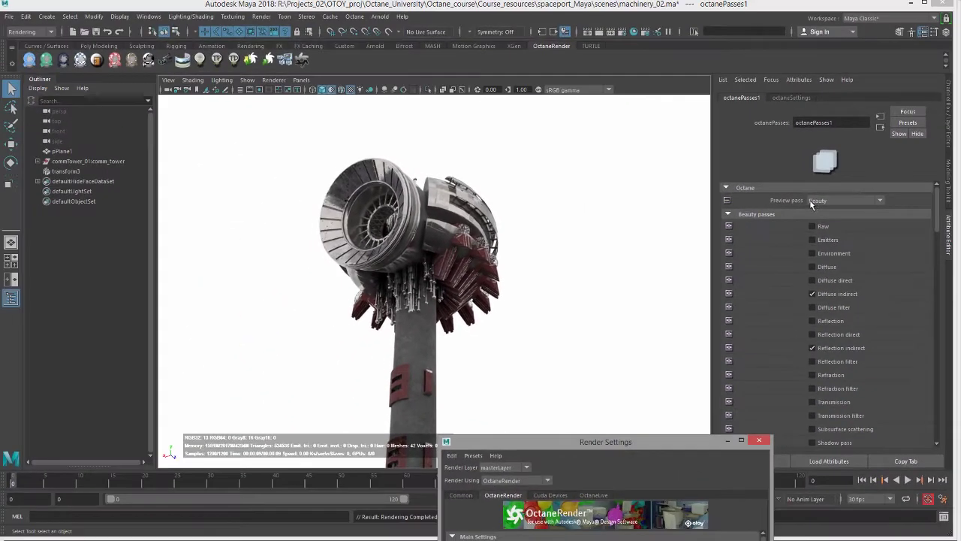
click(810, 202)
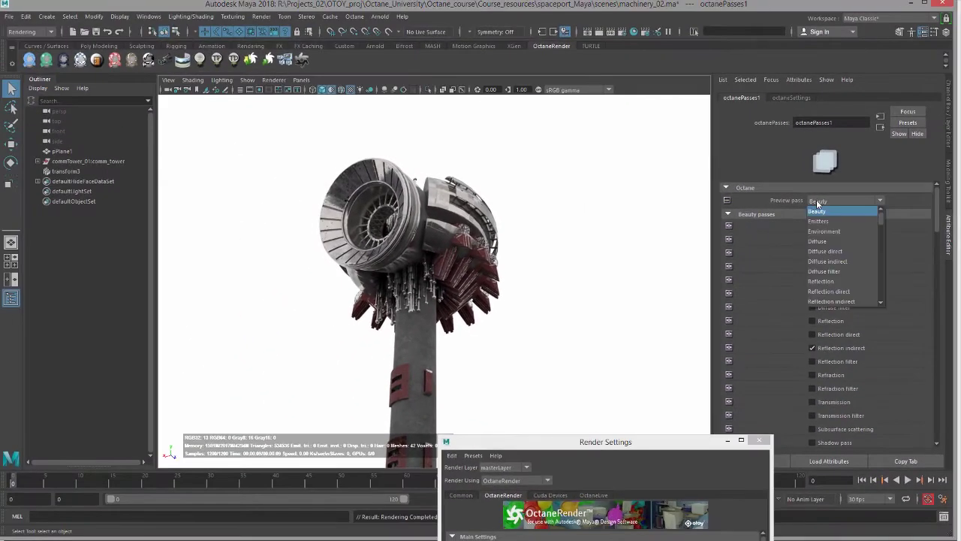
click(842, 263)
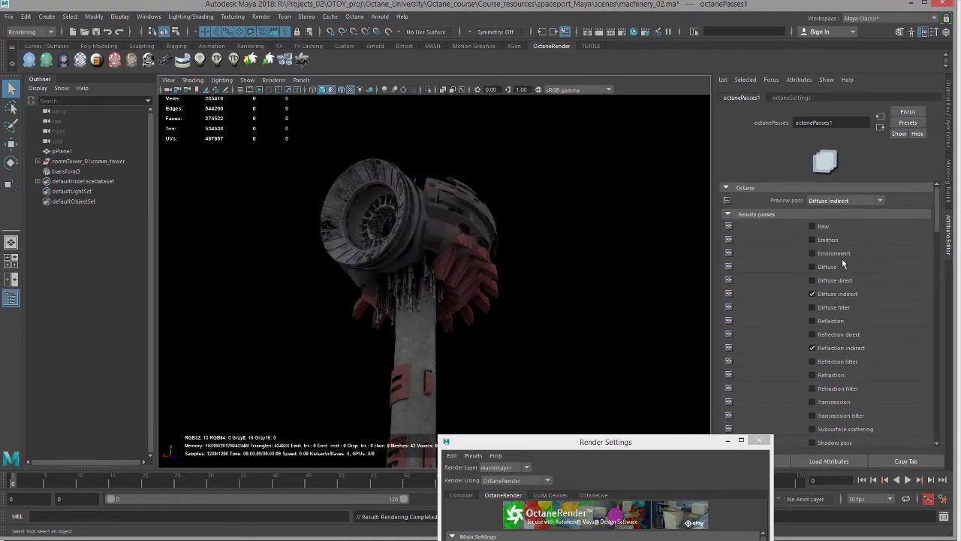
click(830, 201)
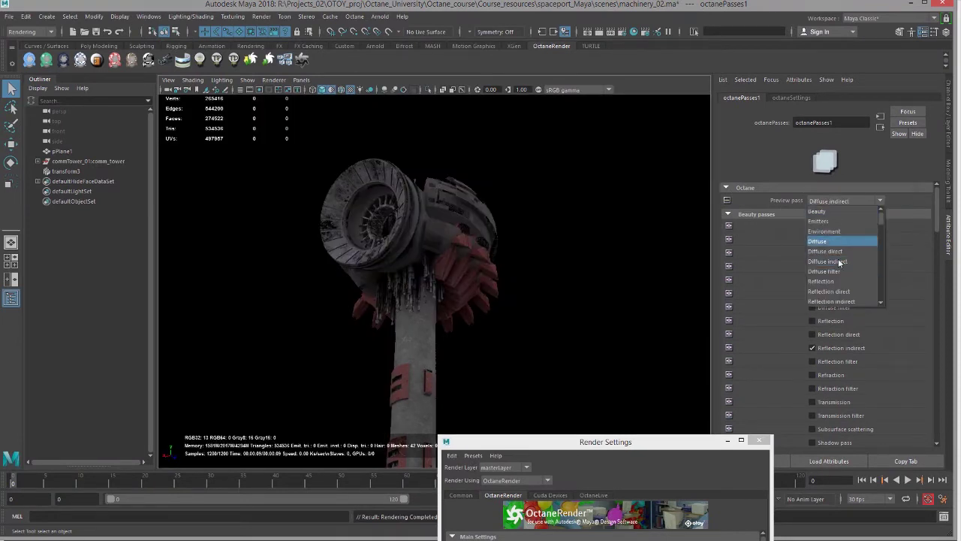
click(844, 302)
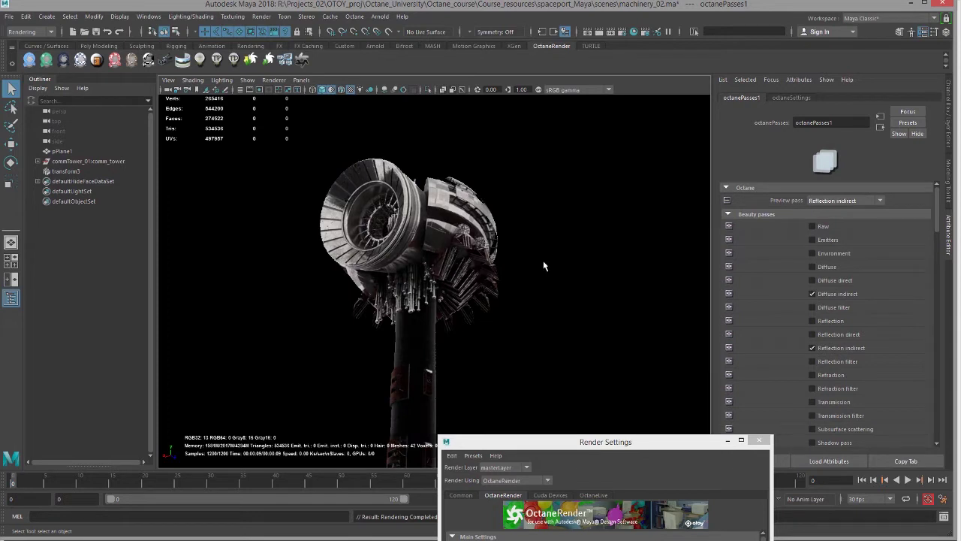
click(825, 201)
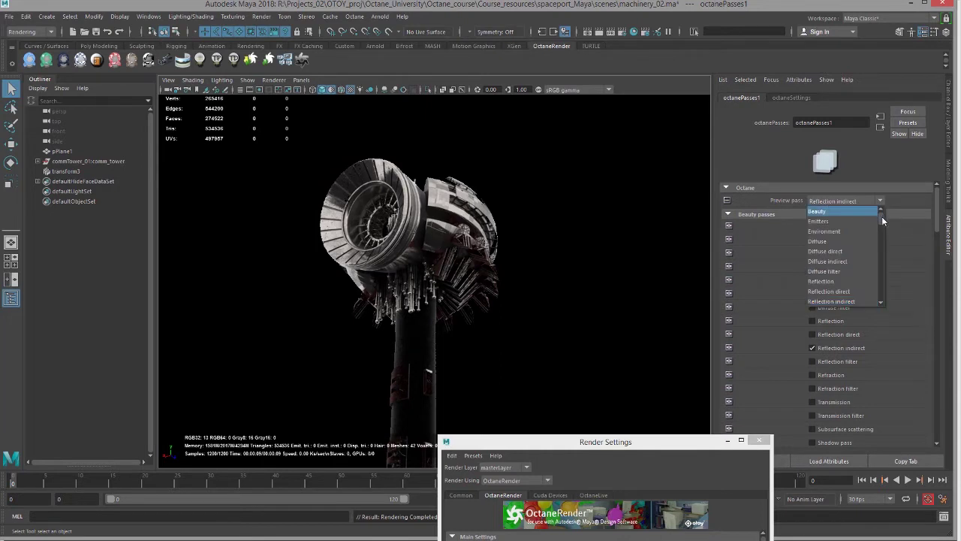
click(826, 211)
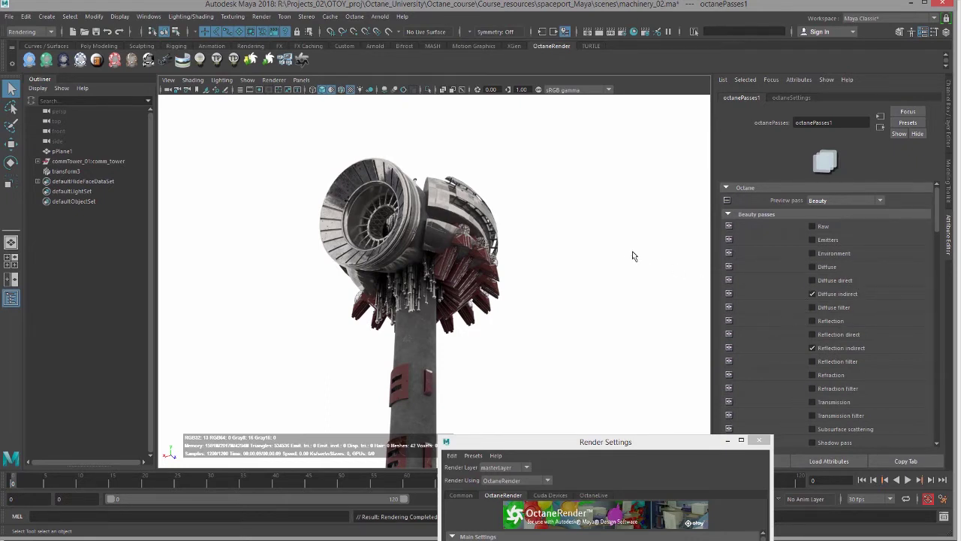
Step: Switch the viewport renderer to Viewport 2.0 and bring the whole Render Settings window into view
click(274, 79)
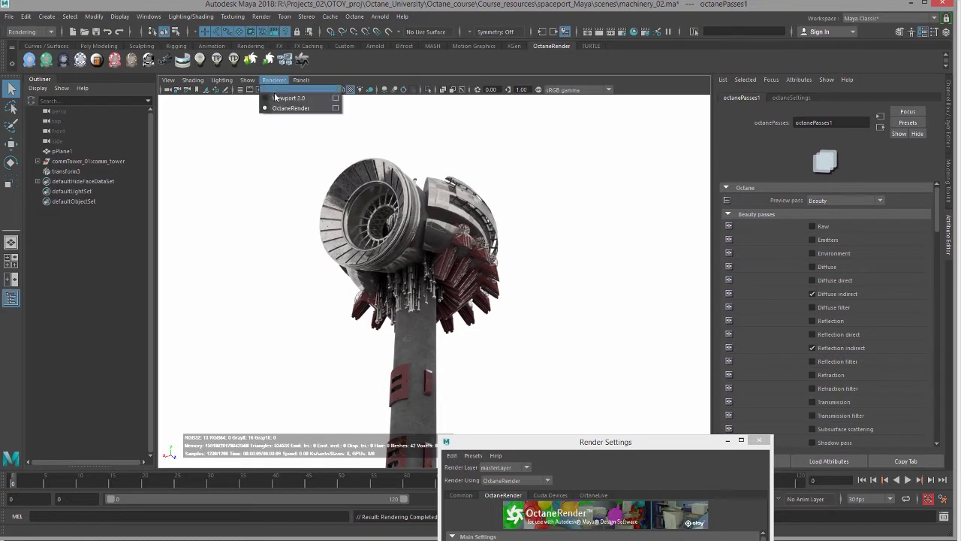
click(276, 98)
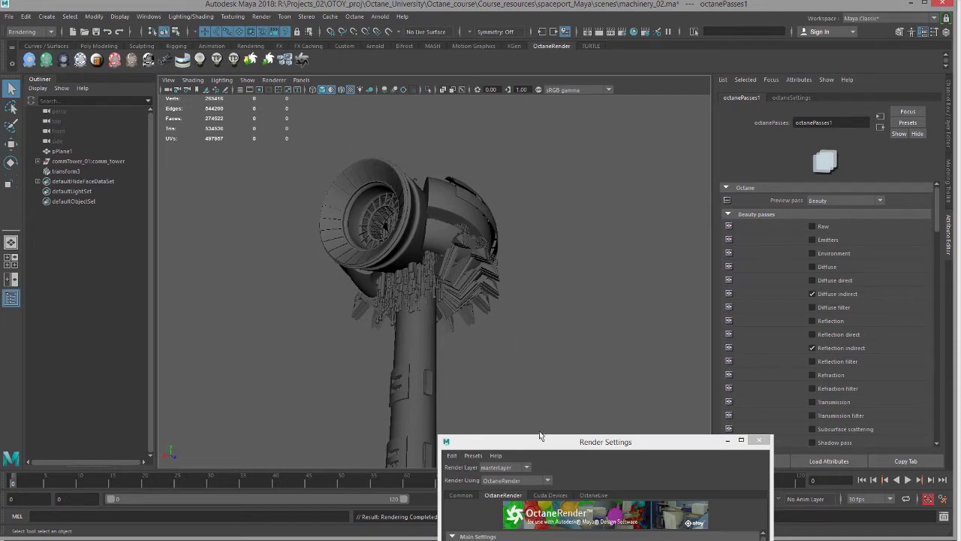
drag(569, 450, 464, 74)
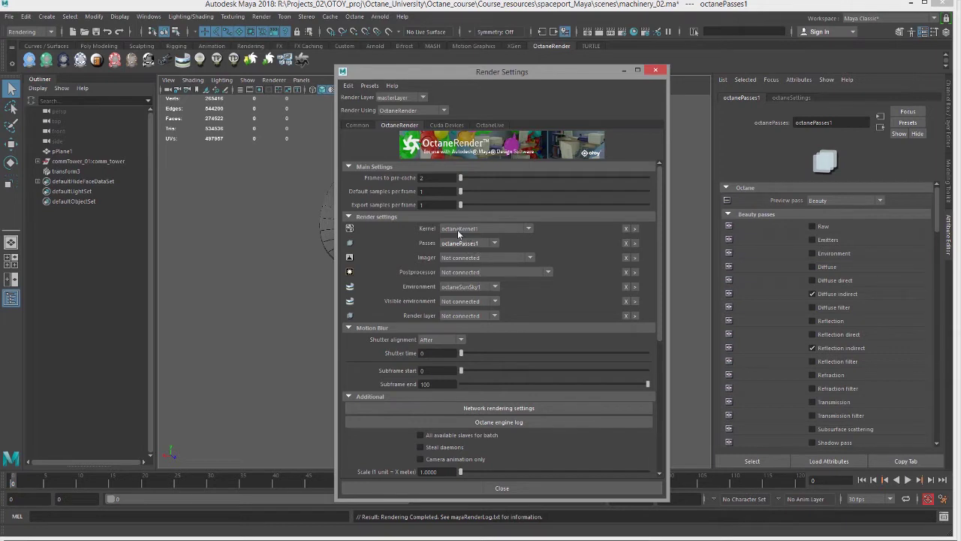
Step: Set Common file output to EXR (exr), Compression None, Pixel type 32 Bit Float
drag(660, 316, 659, 273)
click(358, 125)
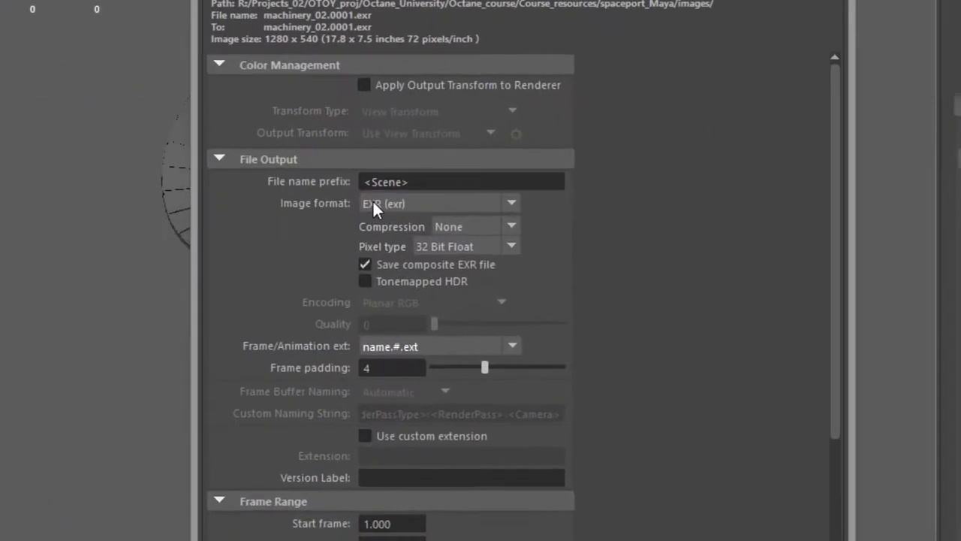
click(425, 236)
click(371, 202)
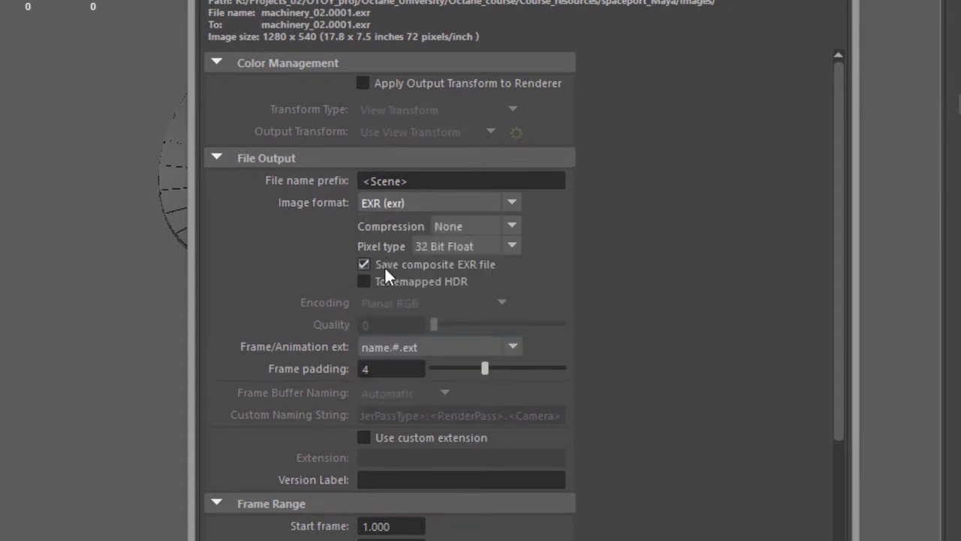
click(485, 220)
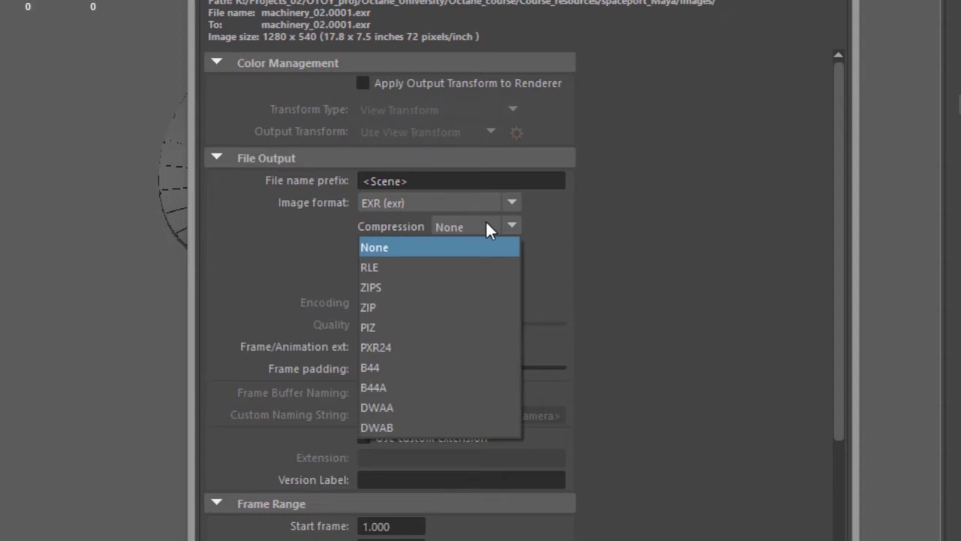
click(485, 220)
click(474, 248)
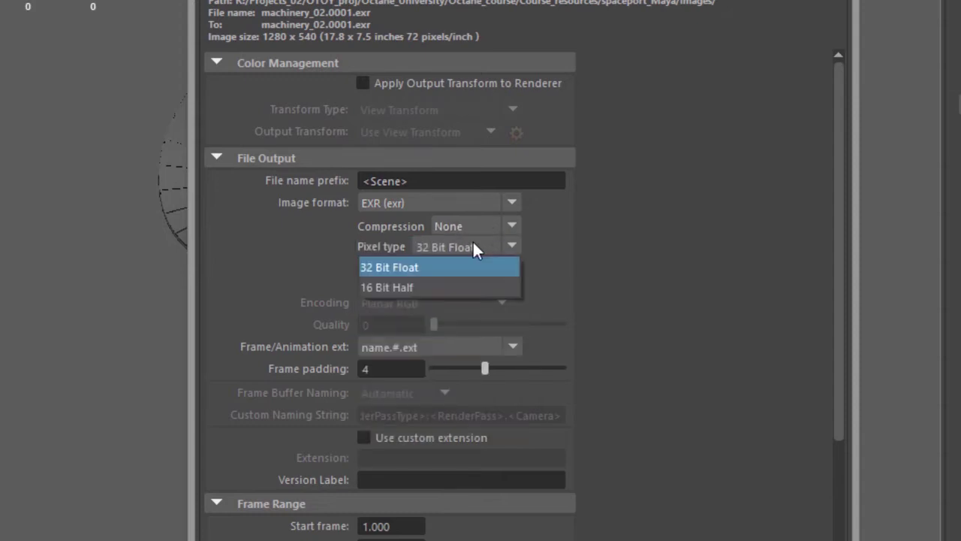
click(473, 247)
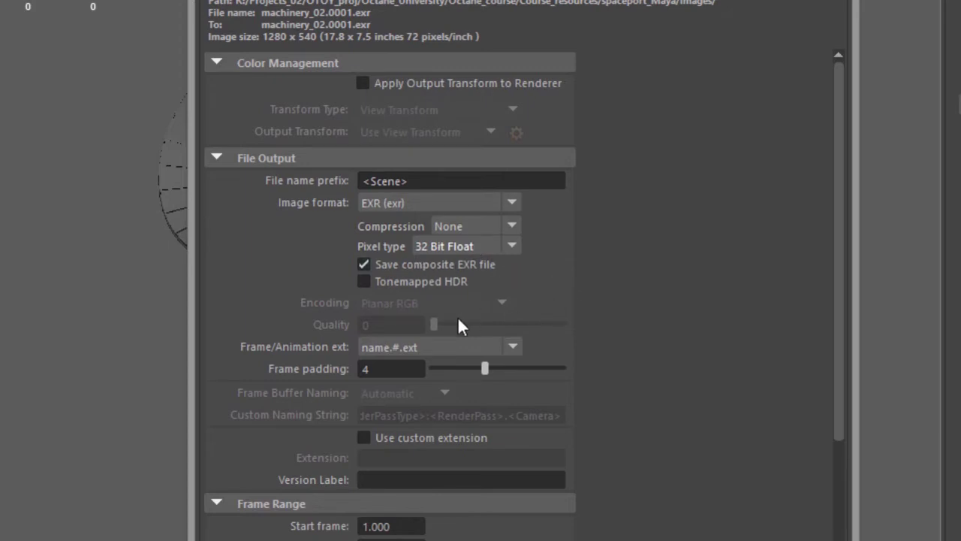
Step: Keep frame naming as name.#.ext with padding 4 over a 1–1 frame range
click(429, 349)
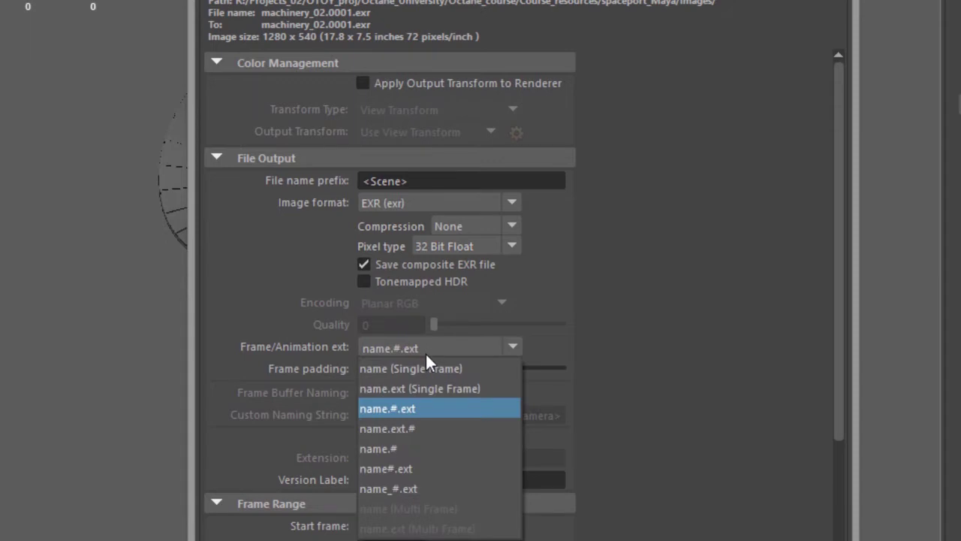
click(399, 411)
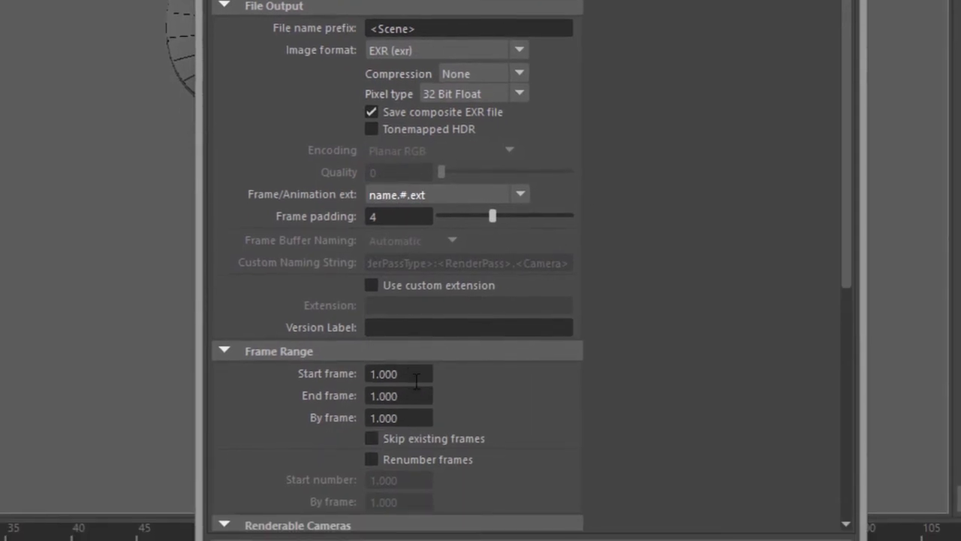
click(413, 381)
double_click(406, 382)
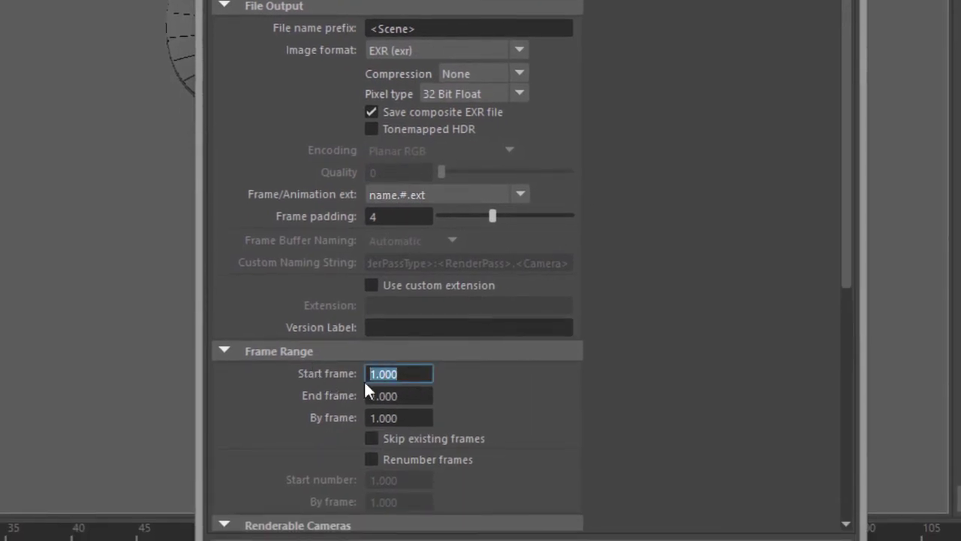
double_click(409, 395)
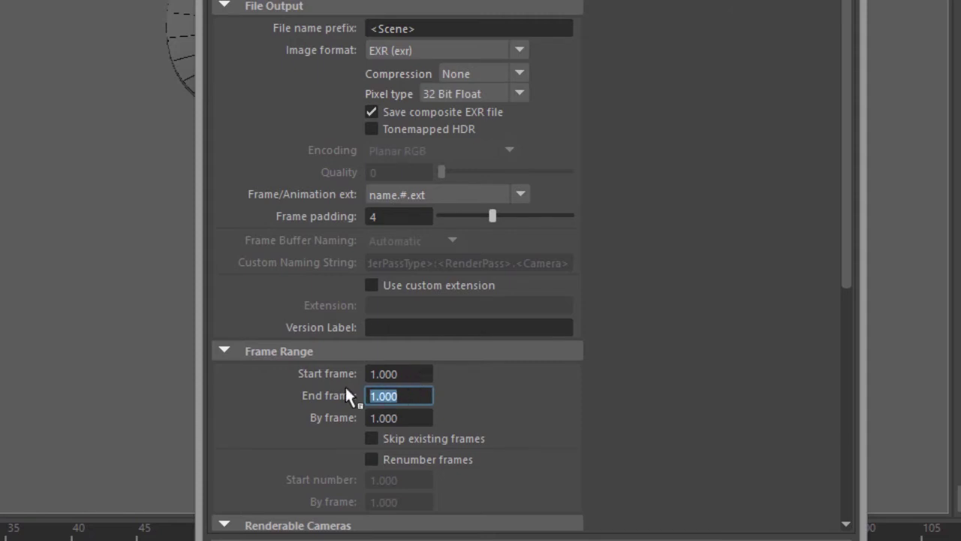
double_click(405, 374)
double_click(417, 396)
click(422, 194)
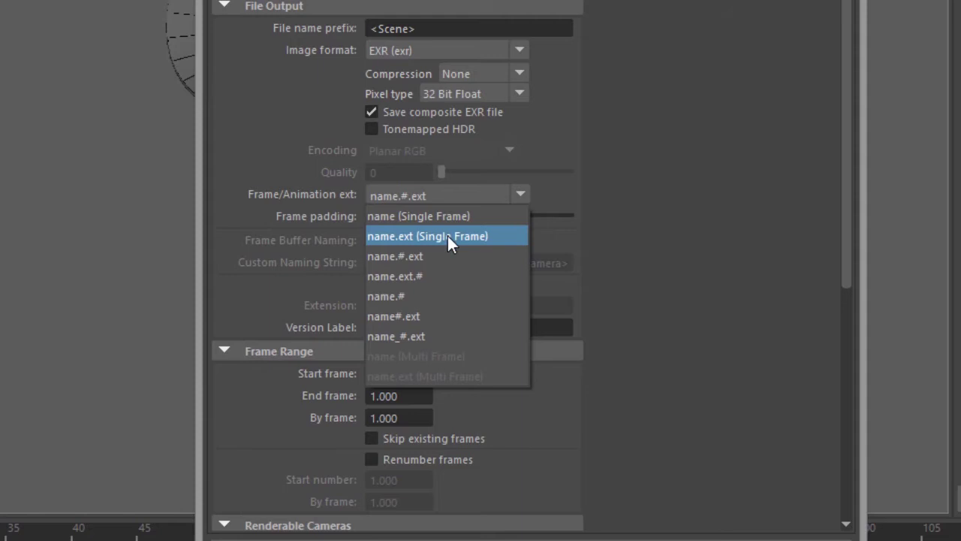
click(468, 194)
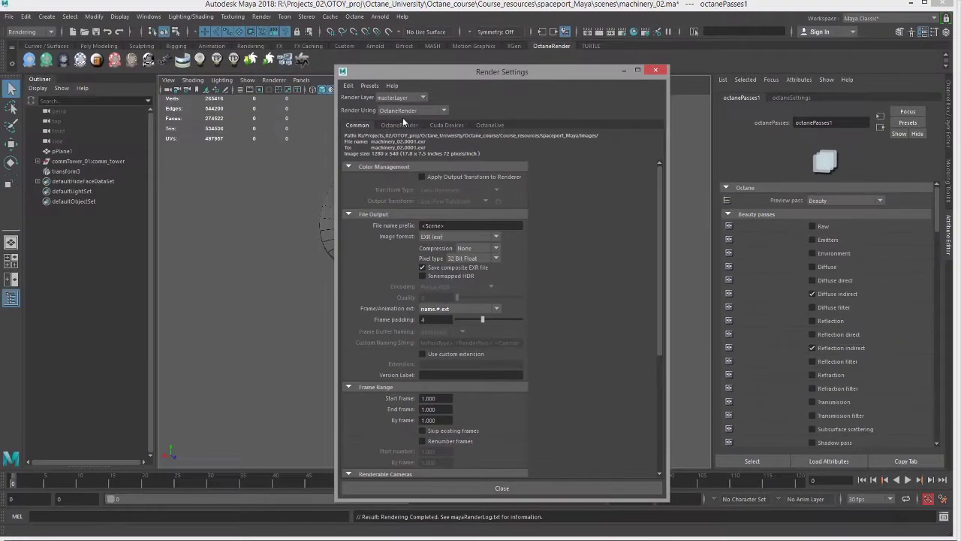
Step: Show the OctaneRender tab settings and bring the Script Editor log into view
click(399, 125)
scroll(455, 383, down, 6)
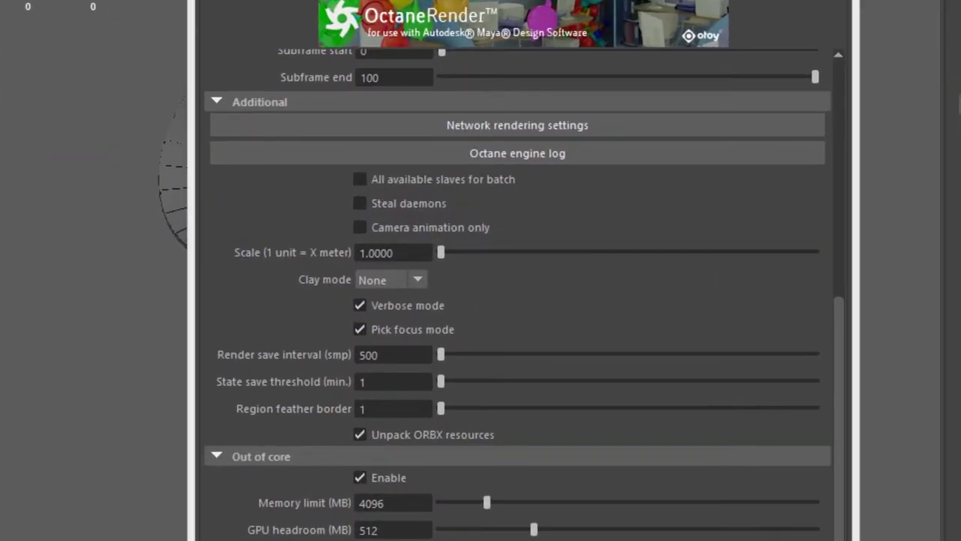
drag(0, 135, 349, 41)
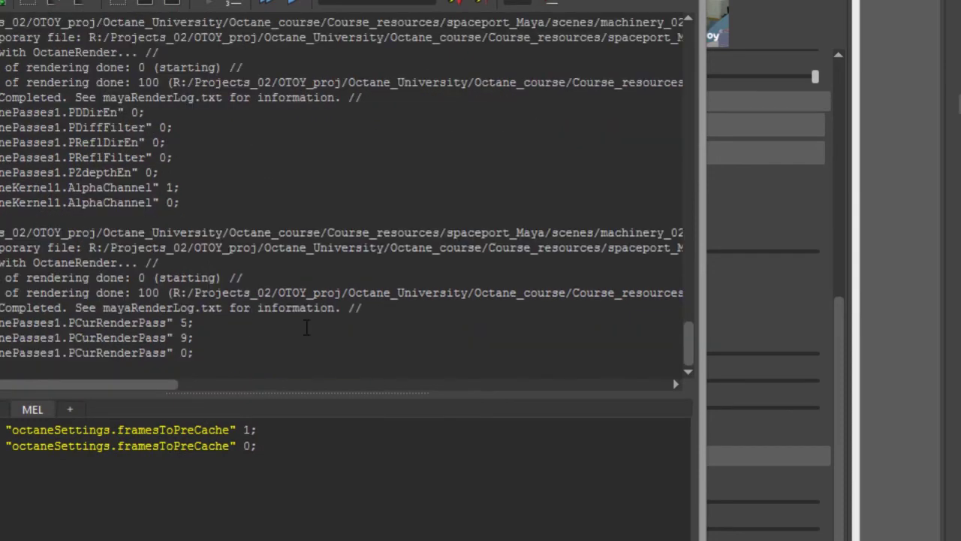
Step: Select the log lines confirming images/machinery_All.0001.exr rendered, and enlarge the input pane
drag(381, 310, 68, 277)
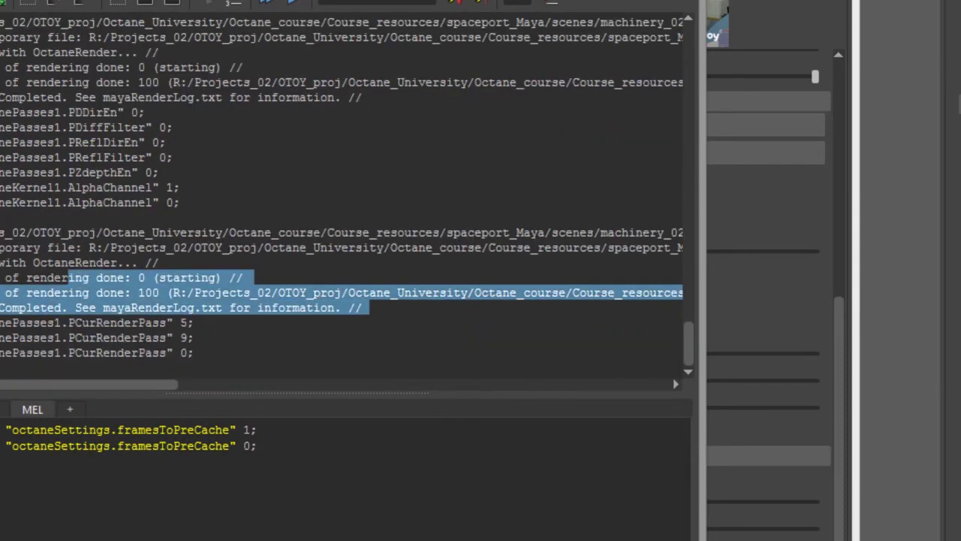
drag(6, 389, 195, 402)
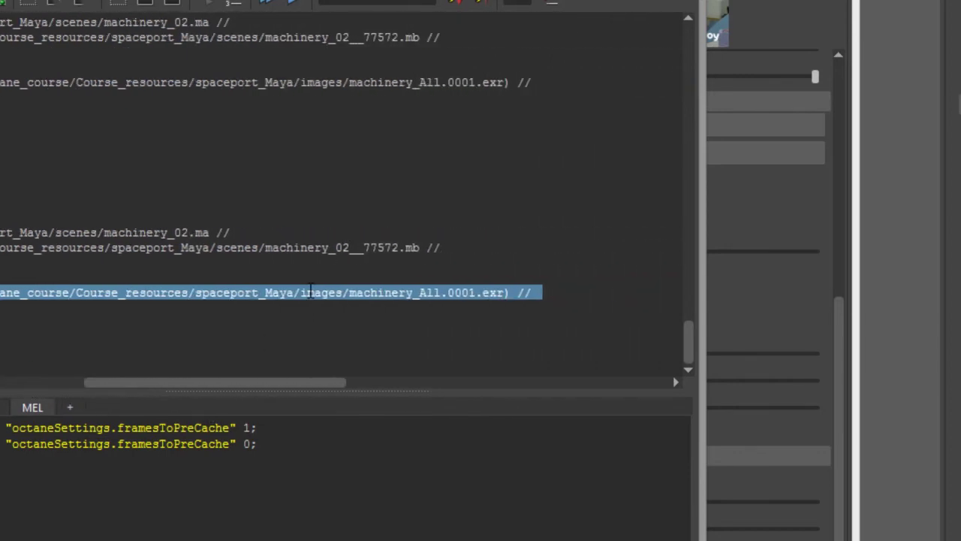
drag(332, 391, 85, 370)
drag(154, 367, 67, 366)
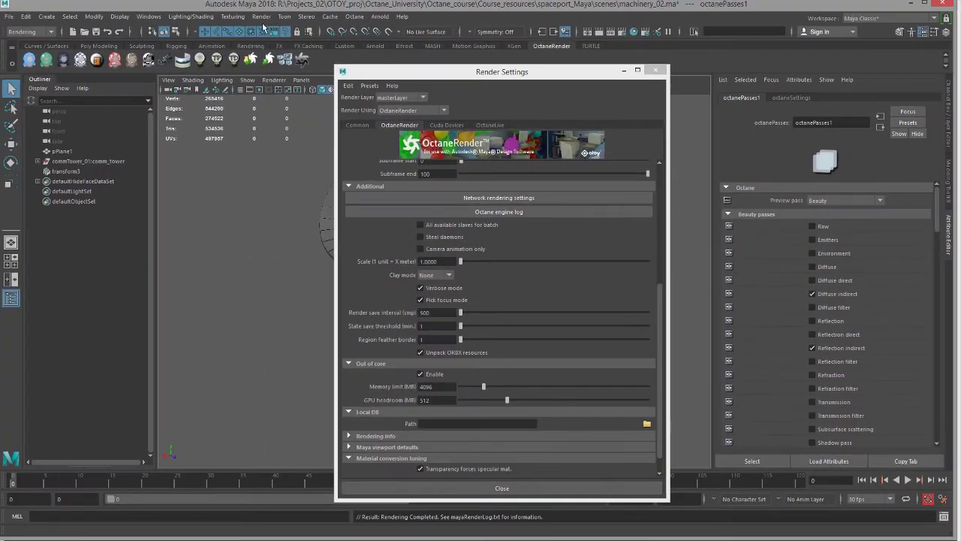
Step: Dismiss the Render menu and switch to Nuke, where machinery_All.0001.exr is loaded
click(261, 16)
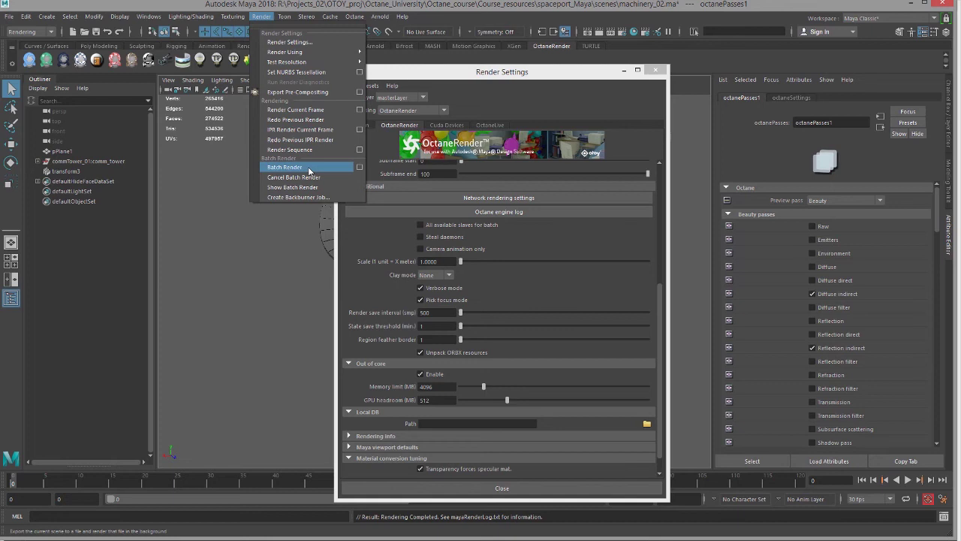
click(427, 71)
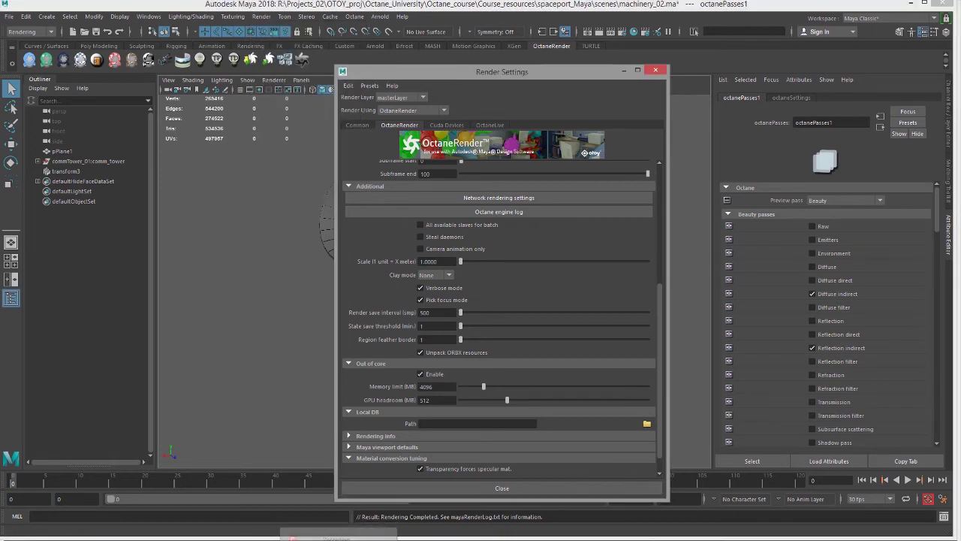
click(281, 538)
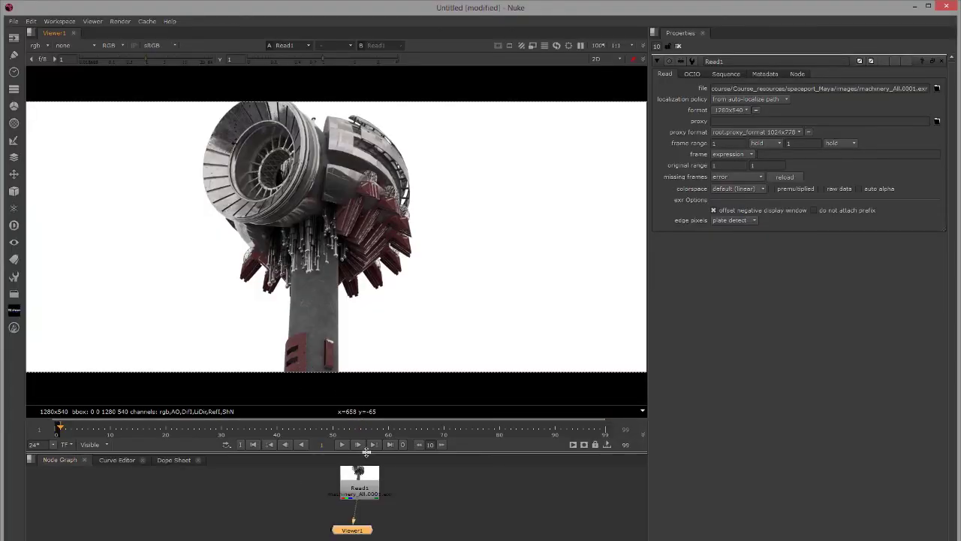
Step: Shrink the viewer, zoom and pan to fit the 1280x540 render, then list its EXR layers
drag(366, 451, 367, 392)
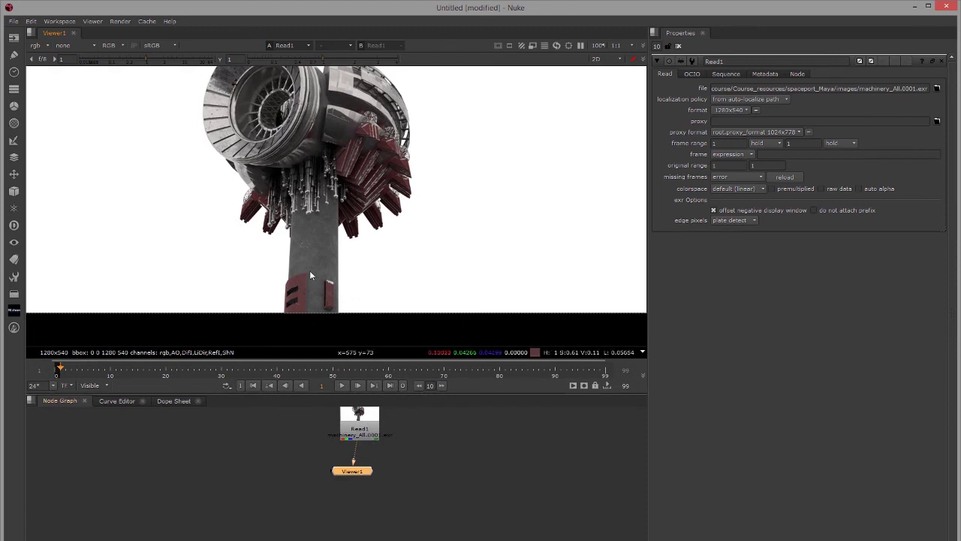
scroll(323, 263, down, 3)
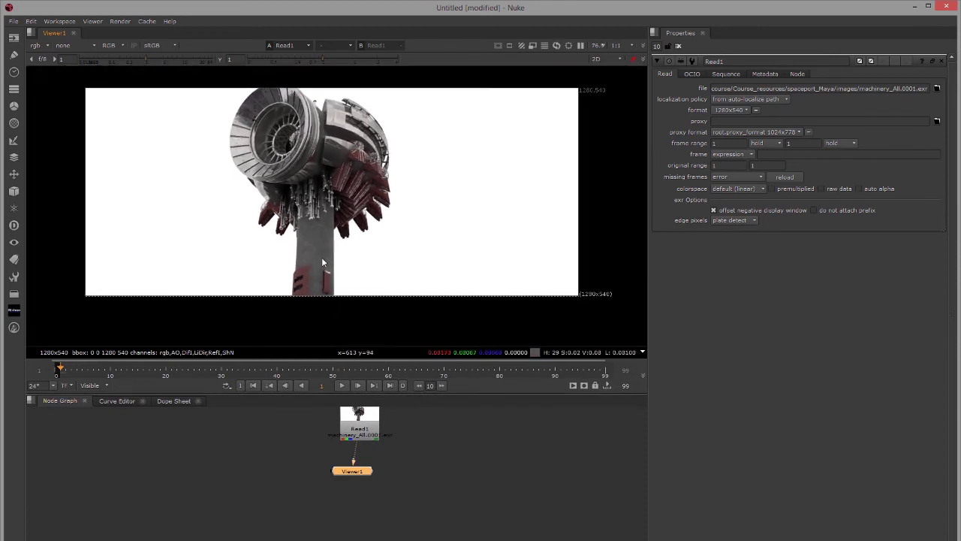
middle_drag(321, 257, 324, 273)
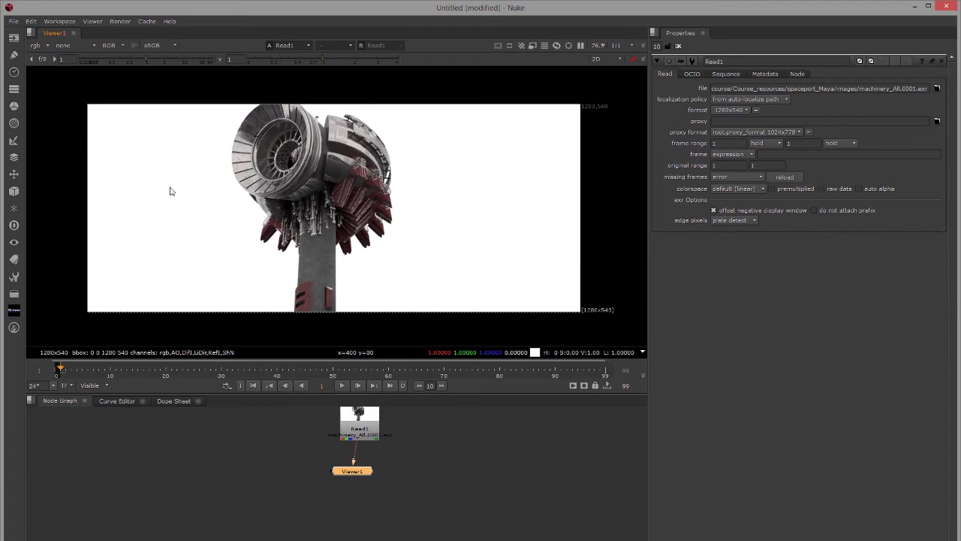
click(42, 44)
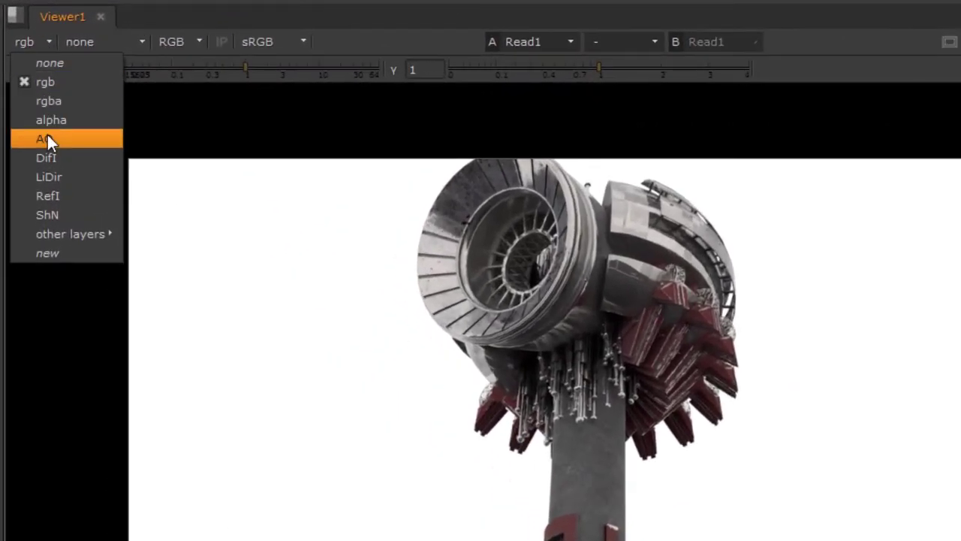
Step: View the AO, DifI, LiDir, RefI and ShN layers in turn, ending on ShN
click(47, 139)
click(43, 42)
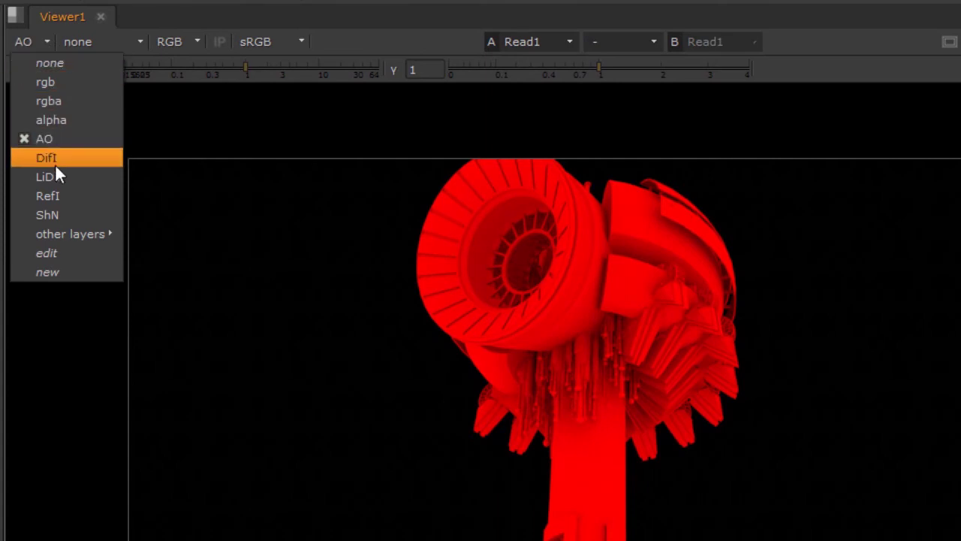
click(55, 162)
click(51, 38)
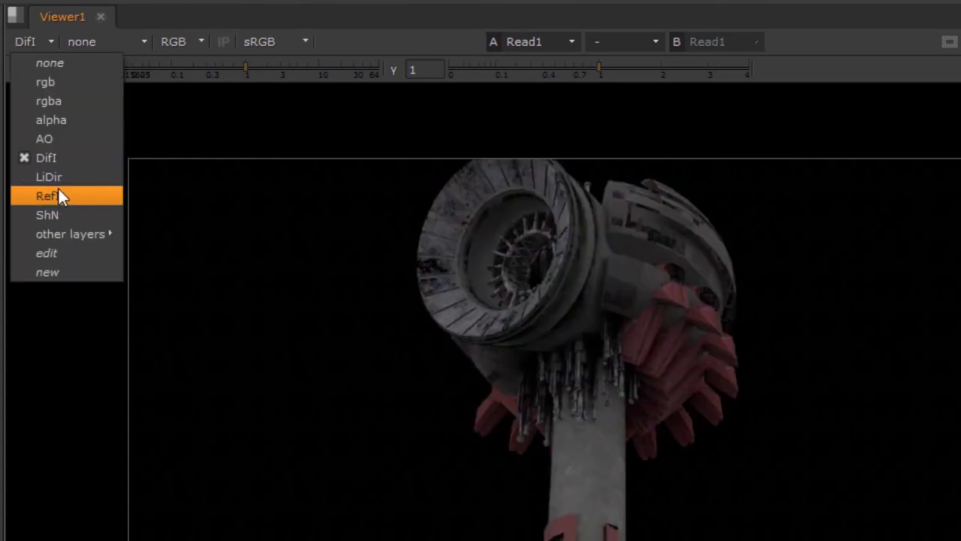
click(63, 180)
click(40, 36)
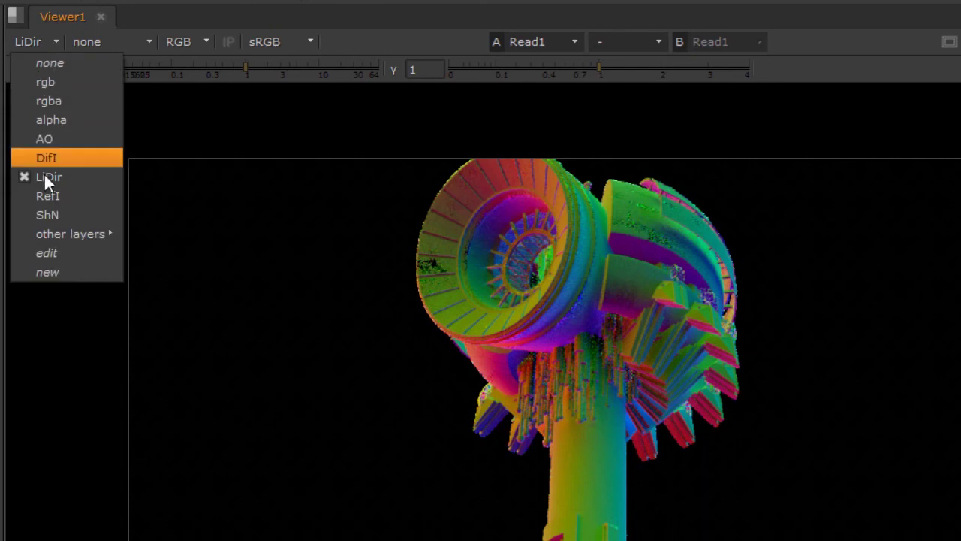
click(57, 198)
click(43, 42)
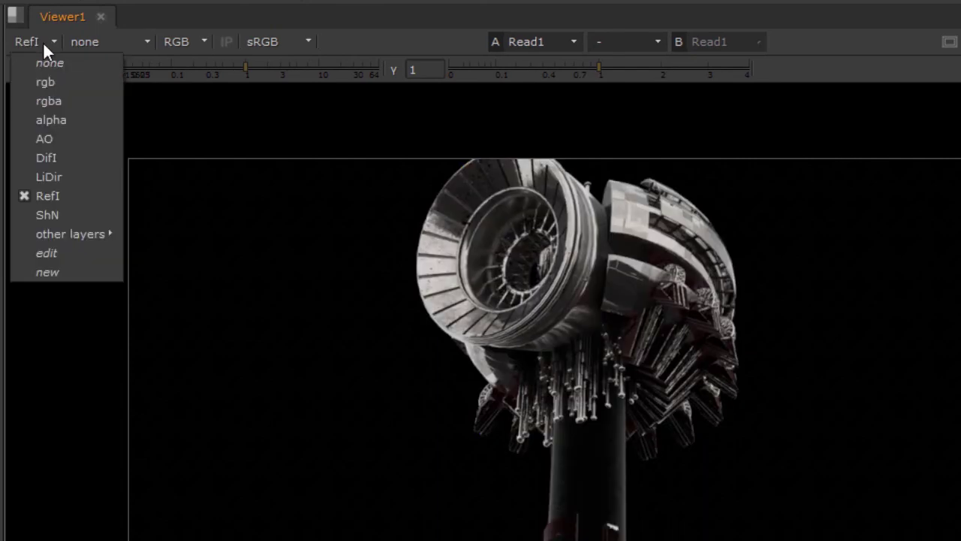
click(78, 217)
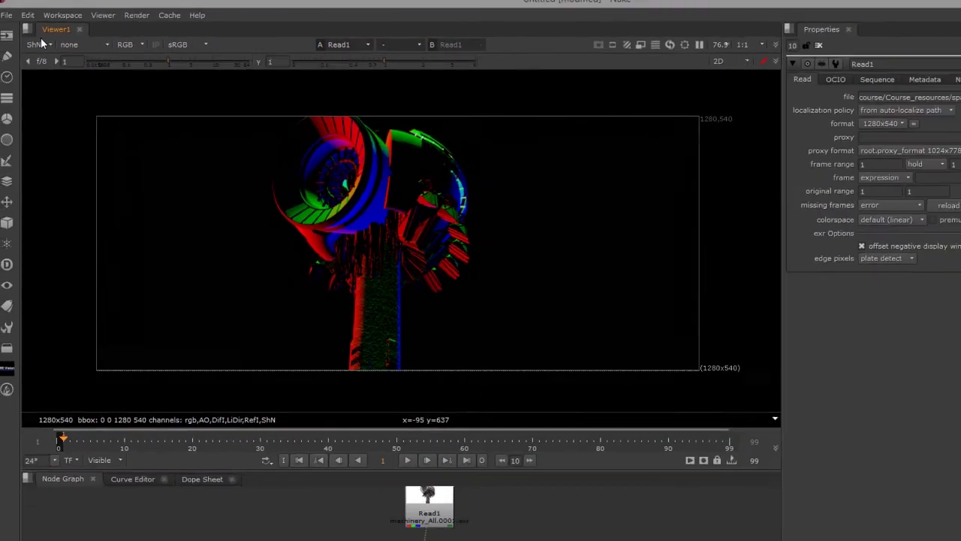
click(29, 42)
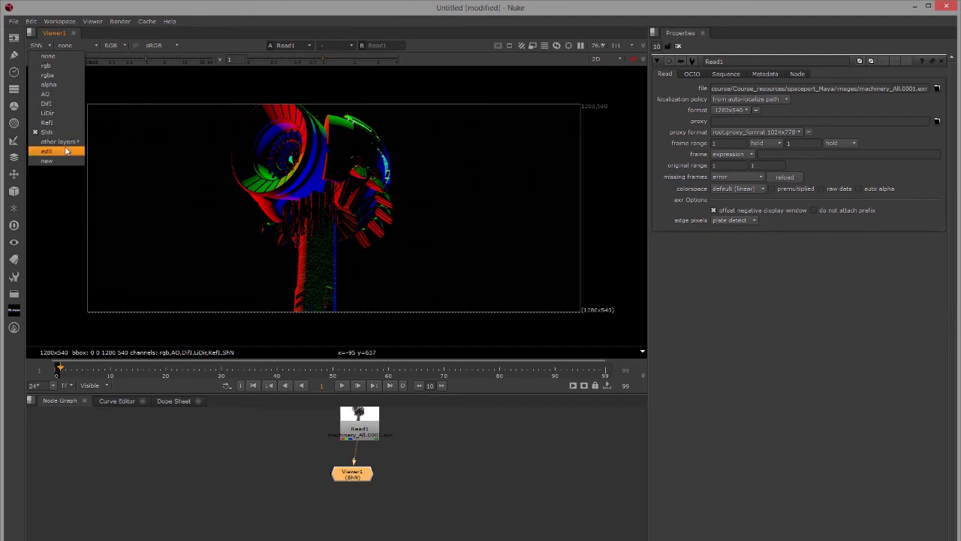
Step: Move Read1 and Viewer1 left and zoom in until the machinery_All.0001.exr label is readable
click(45, 45)
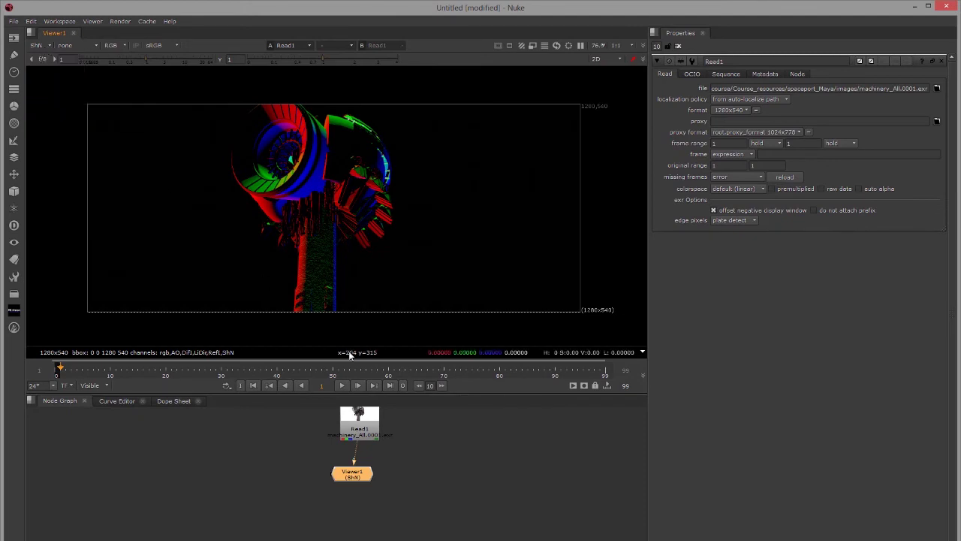
drag(365, 421, 370, 429)
click(364, 477)
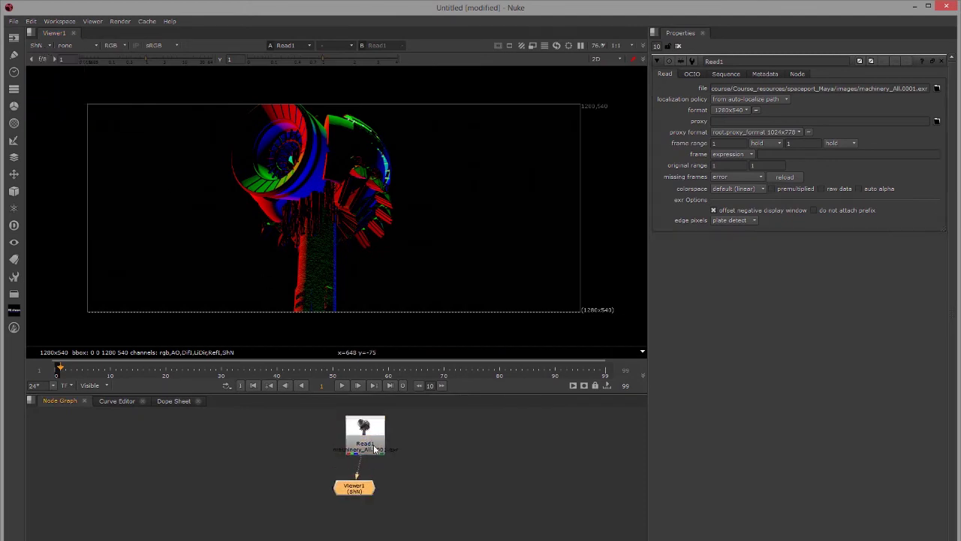
click(375, 448)
scroll(381, 449, up, 1)
scroll(380, 448, up, 2)
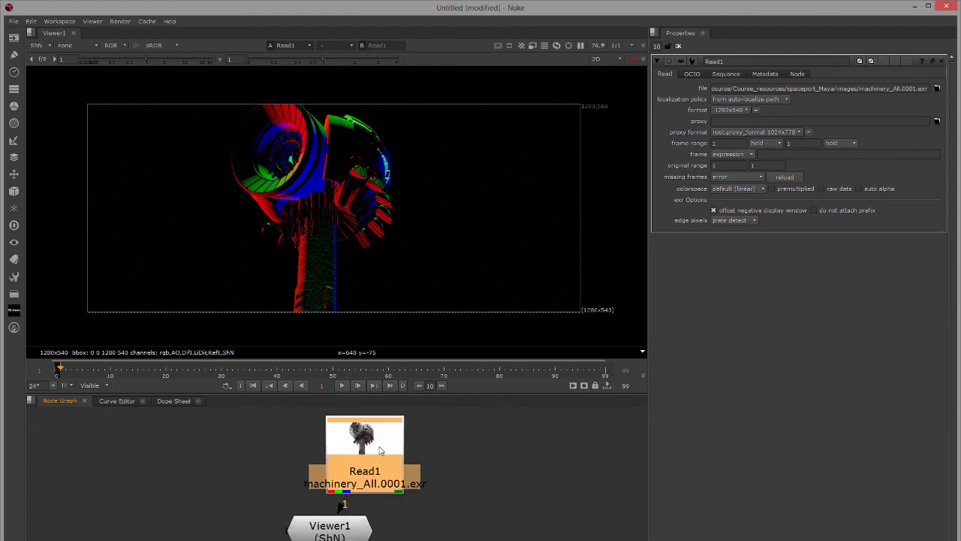
drag(348, 531, 310, 521)
drag(366, 424, 334, 418)
mouse_move(210, 353)
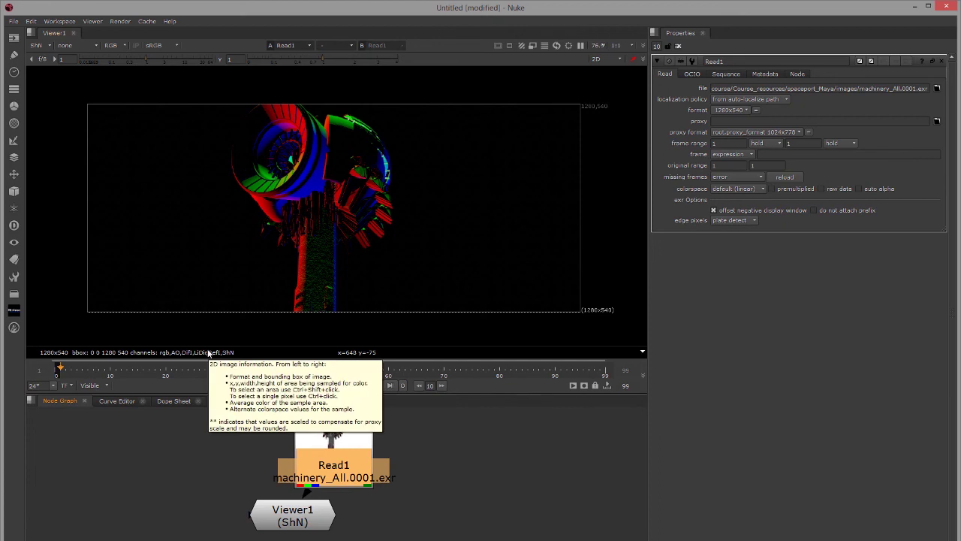